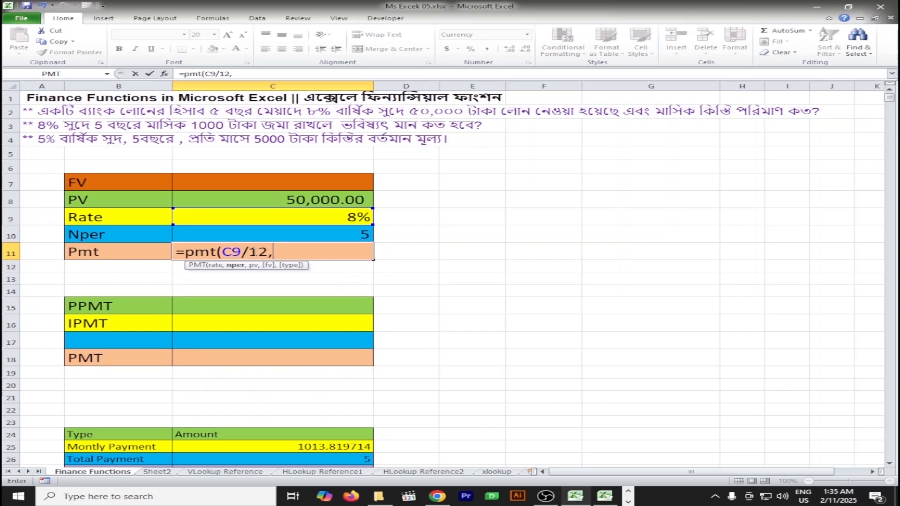
Complete the Pmt formula in C11 with C10*12 as the number of periods and -C8 as the present value
left_click(355, 234)
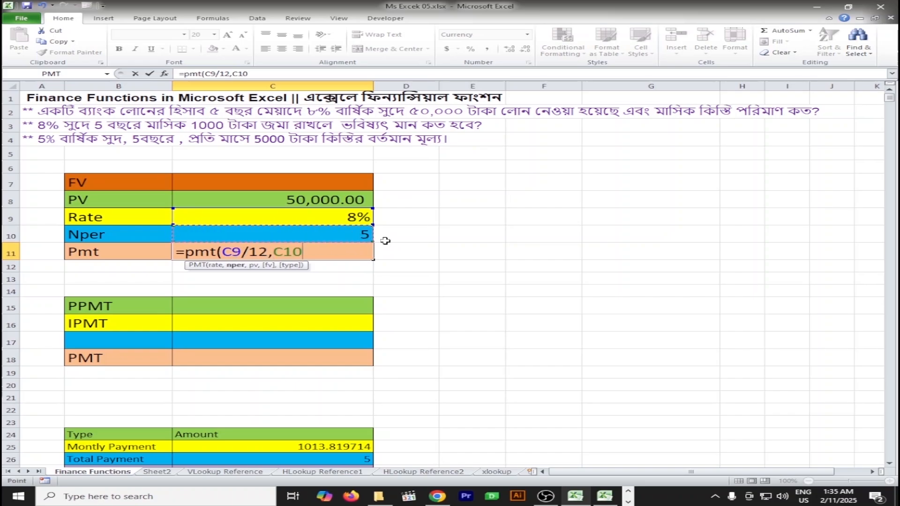
type("*12,")
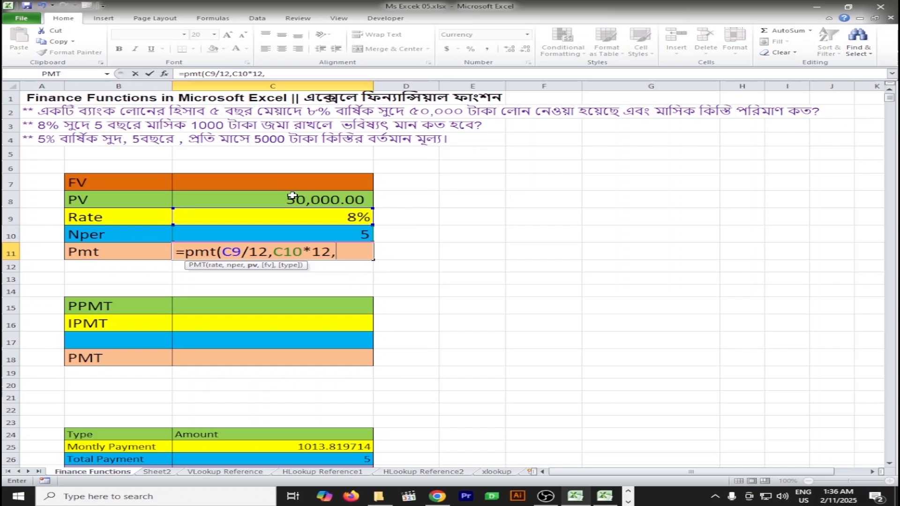
type("-")
left_click(292, 196)
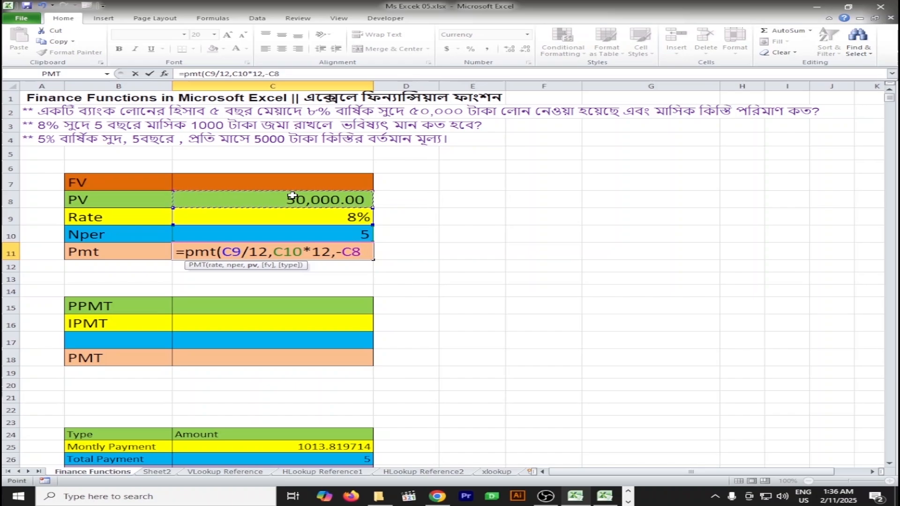
type(")")
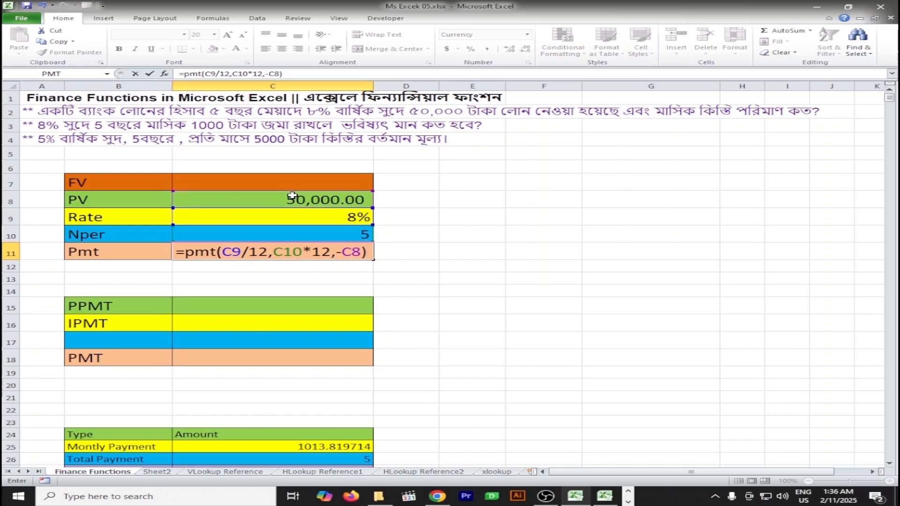
key("Return")
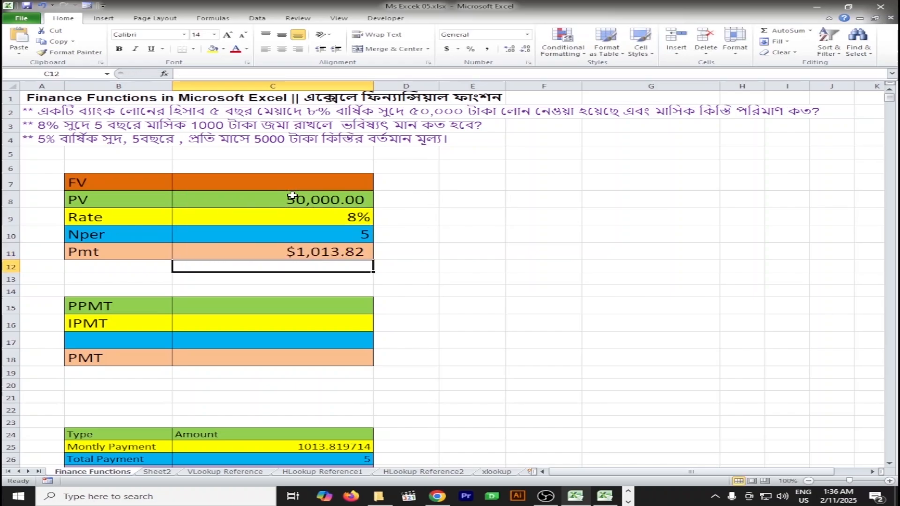
left_click(317, 256)
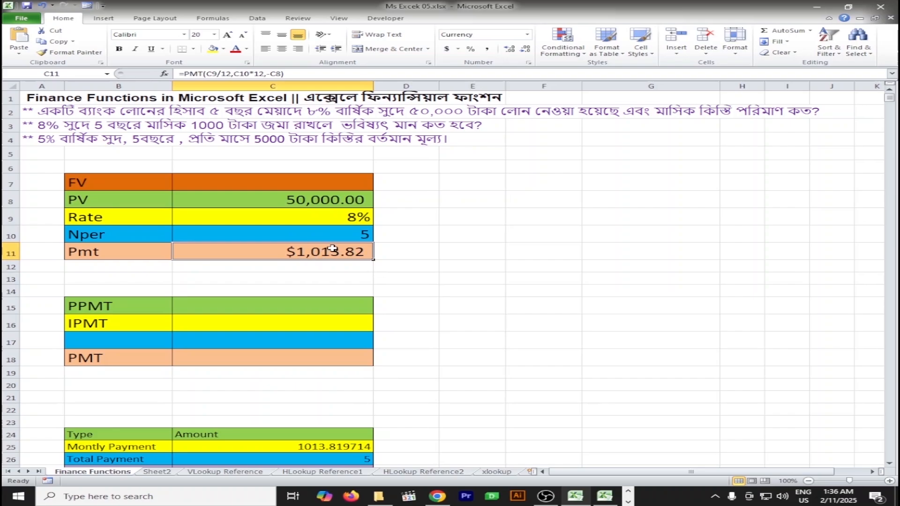
Begin a PPMT formula in cell C15, ready for its first argument
left_click(87, 310)
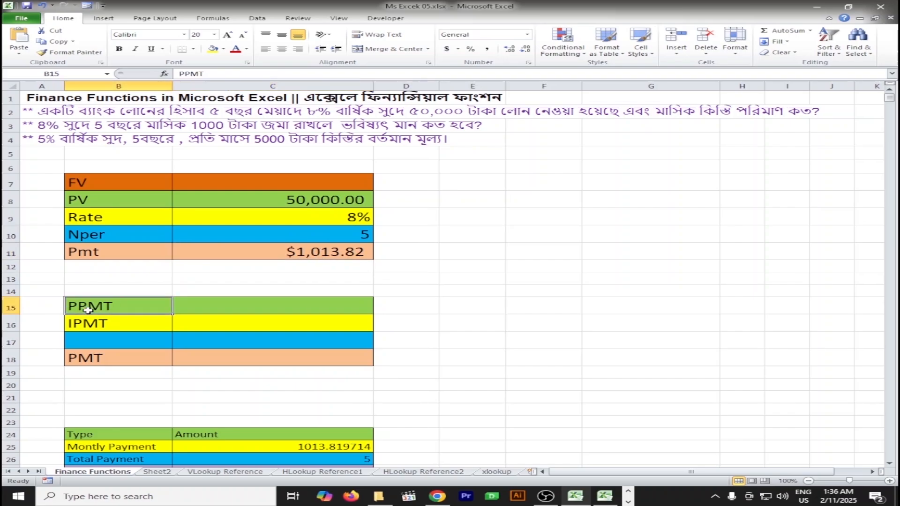
left_click(99, 328)
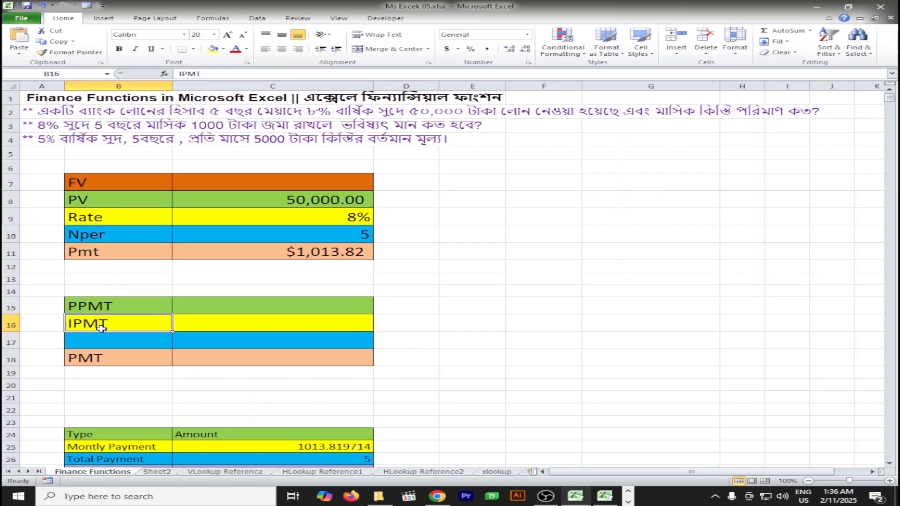
left_click(293, 307)
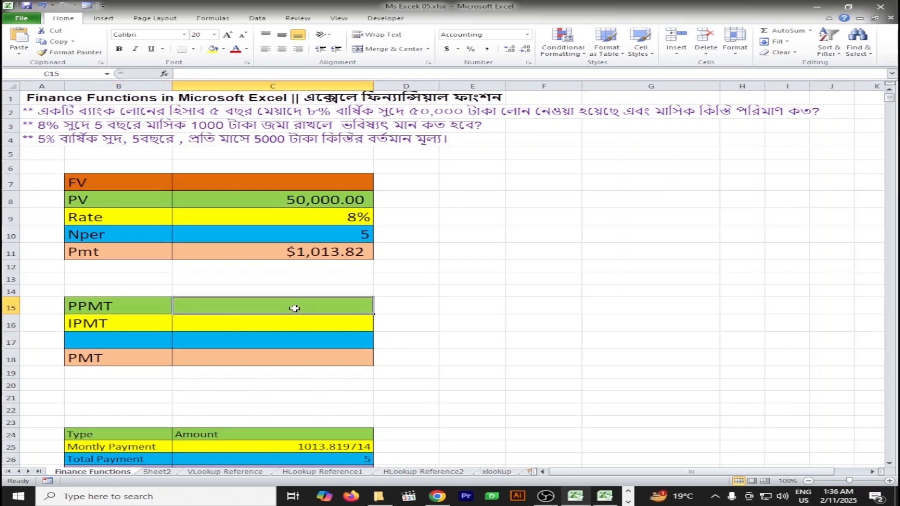
type("=")
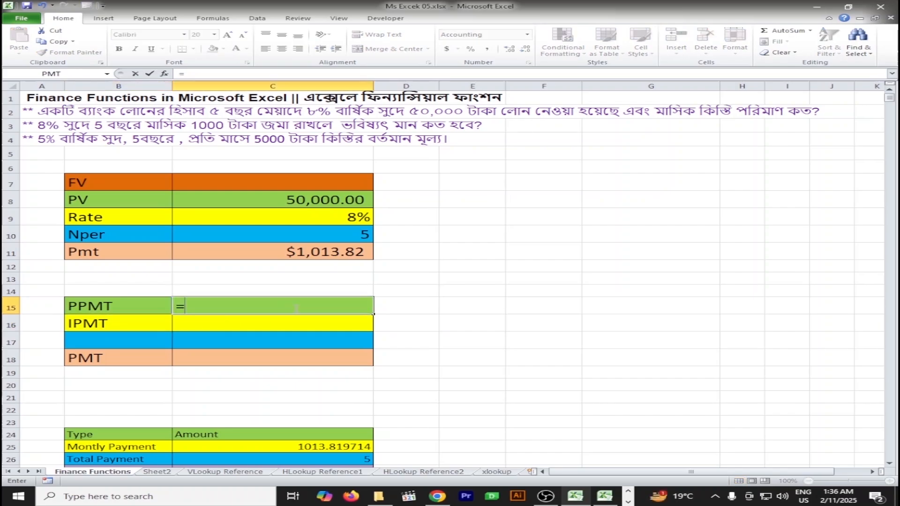
type("pp")
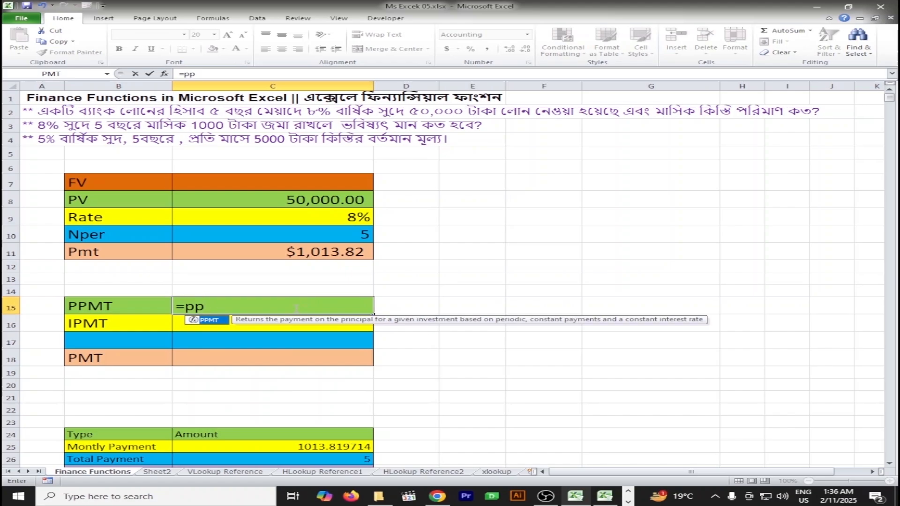
type("mt(")
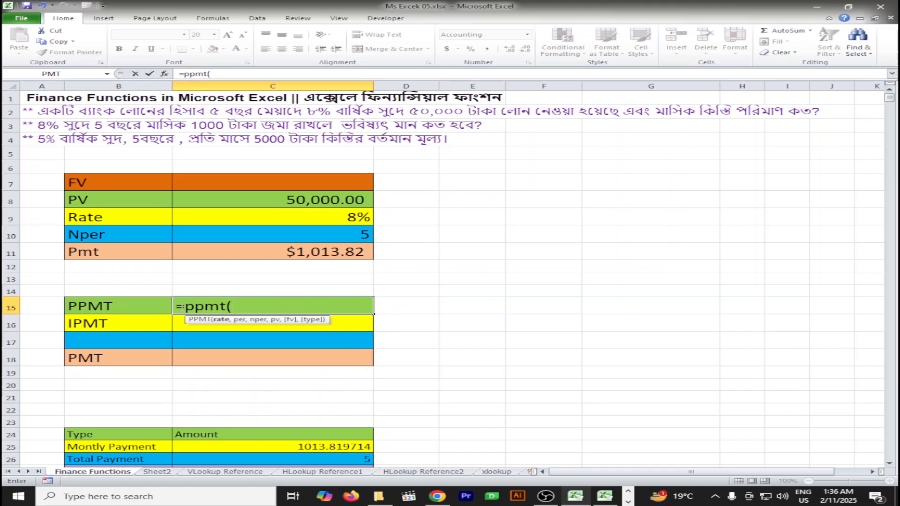
left_click_drag(181, 306, 173, 307)
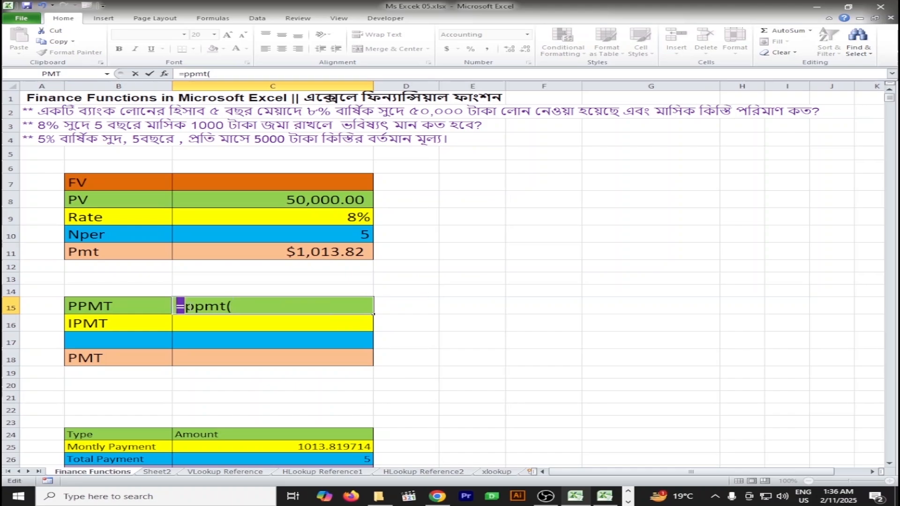
left_click(195, 307)
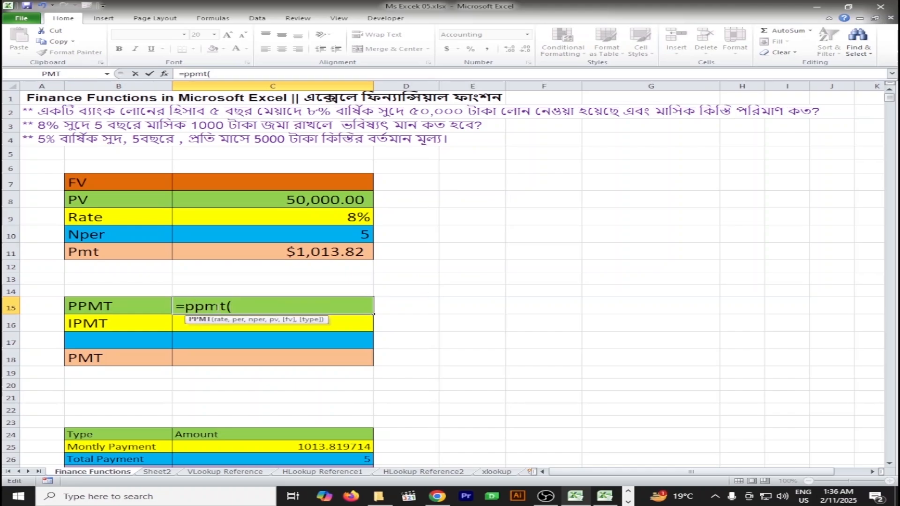
left_click(234, 307)
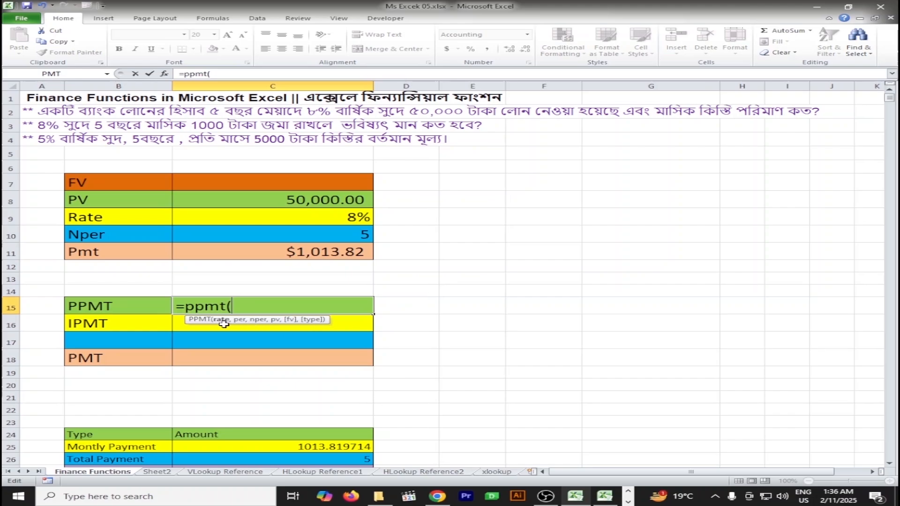
Enter C9/12 as the rate and 1 as the period in the PPMT formula
left_click(327, 217)
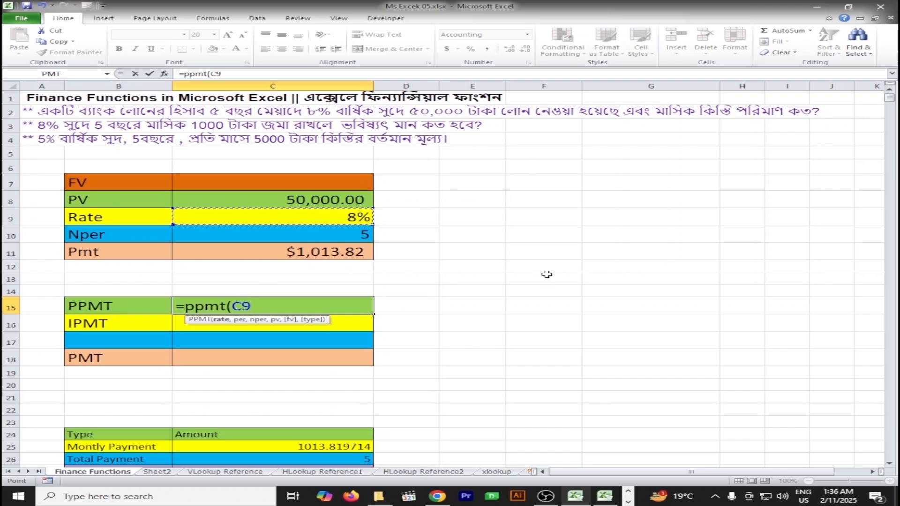
type("/12,")
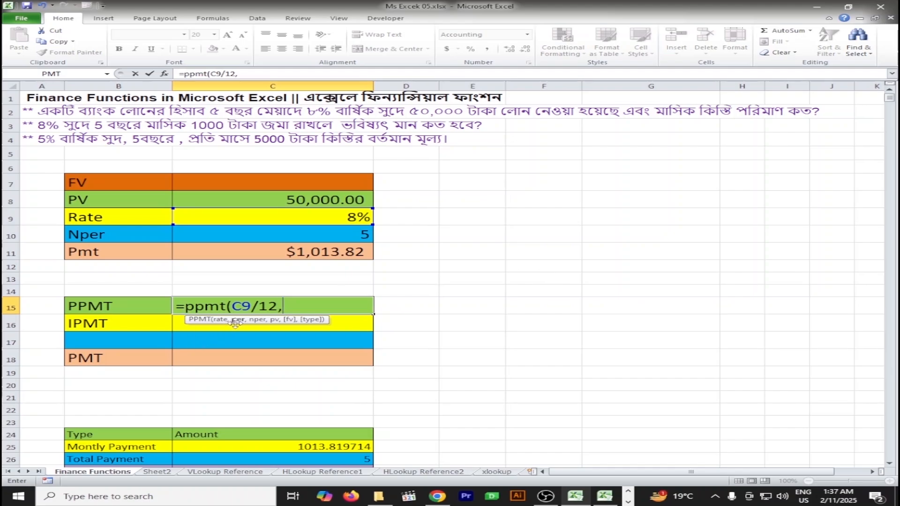
type("1,")
Complete the PPMT formula in C15 with C10*12 as the number of periods and -C8 as the present value
left_click(328, 236)
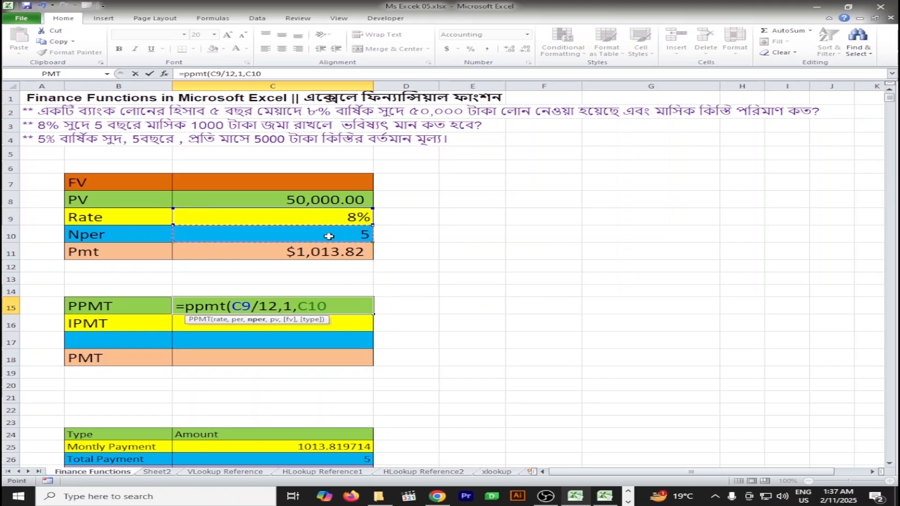
type("*12,")
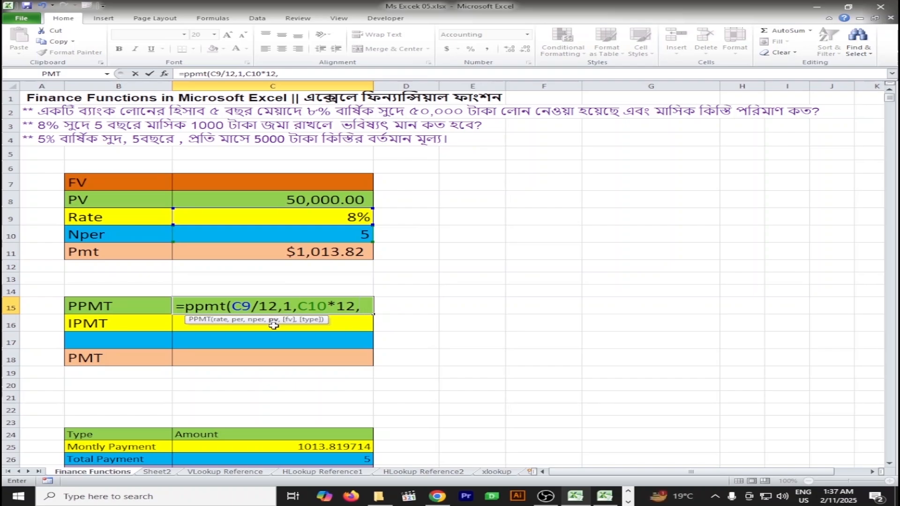
type("-")
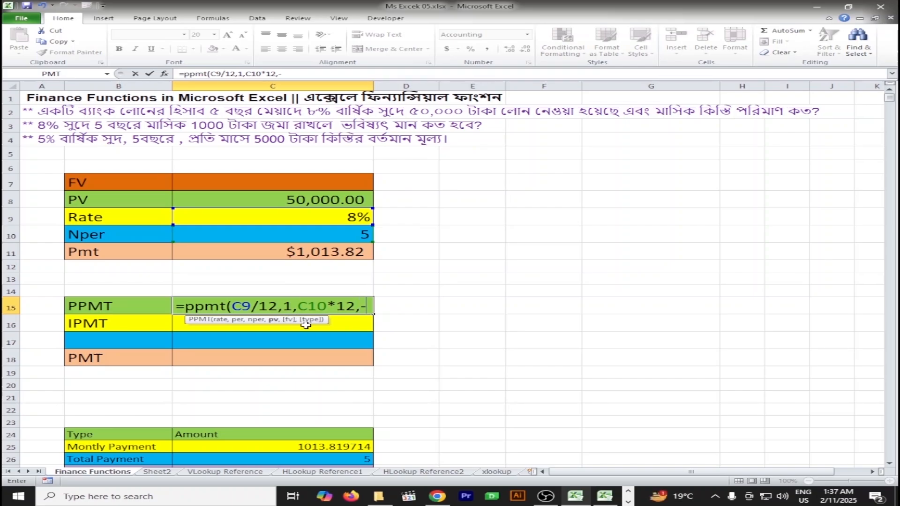
left_click(330, 202)
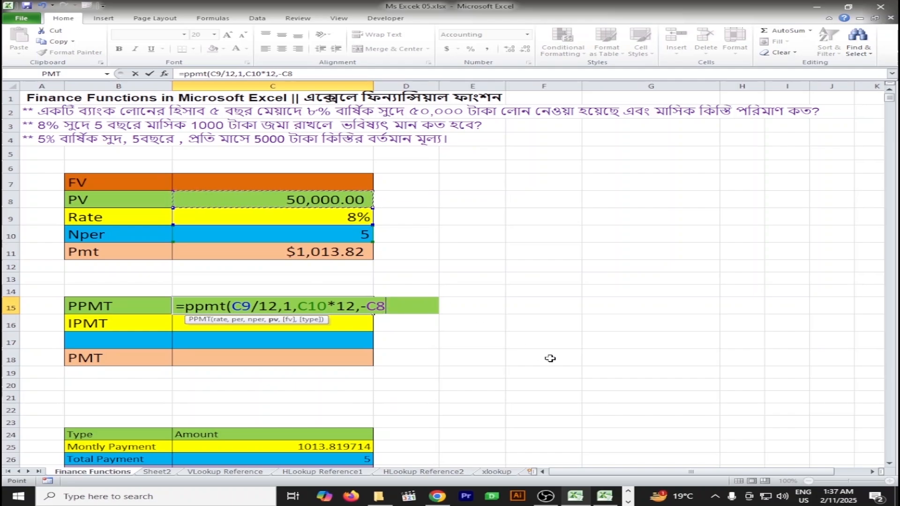
type(")")
key("Return")
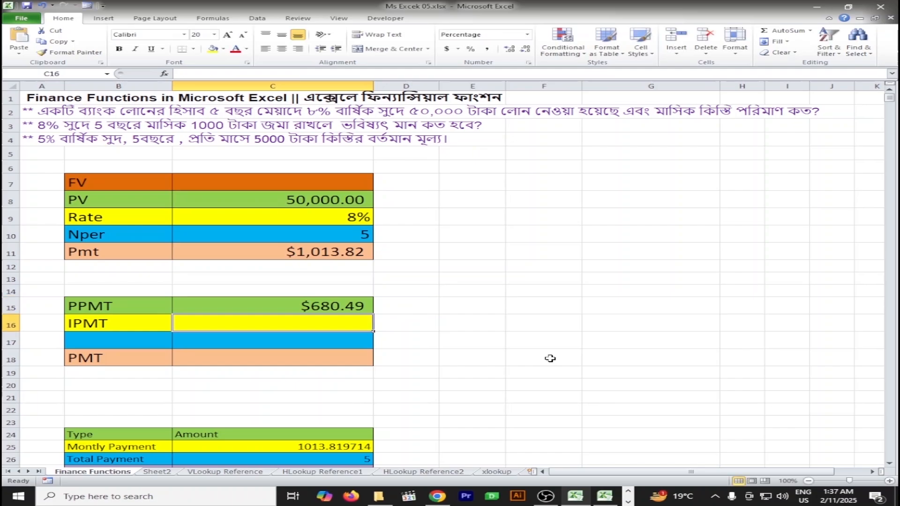
left_click(315, 302)
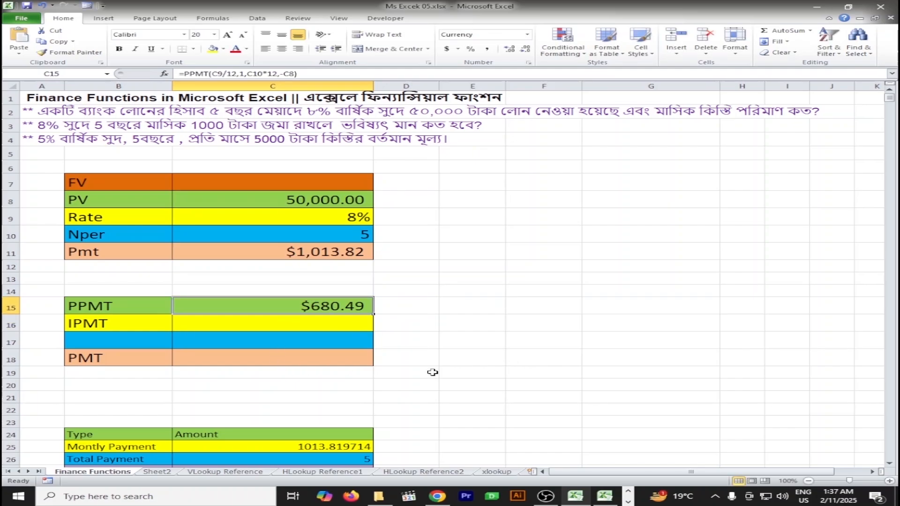
Begin an IPMT formula in cell C16 with C9/12 as the rate and 1 as the period
left_click(321, 325)
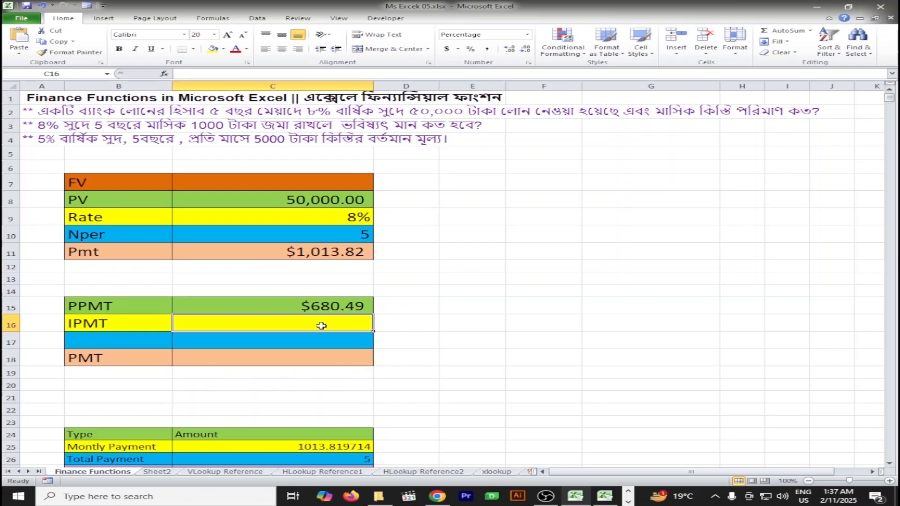
type("=")
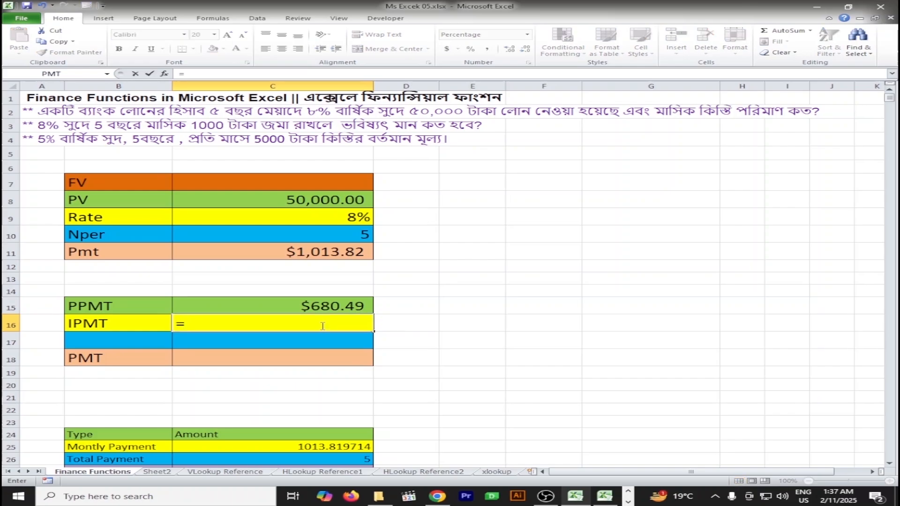
type("ipm")
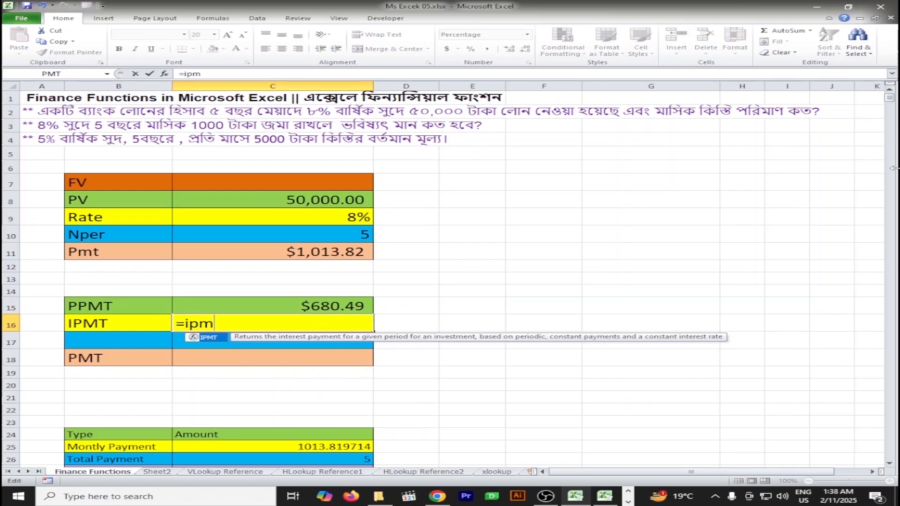
type("t")
type("(")
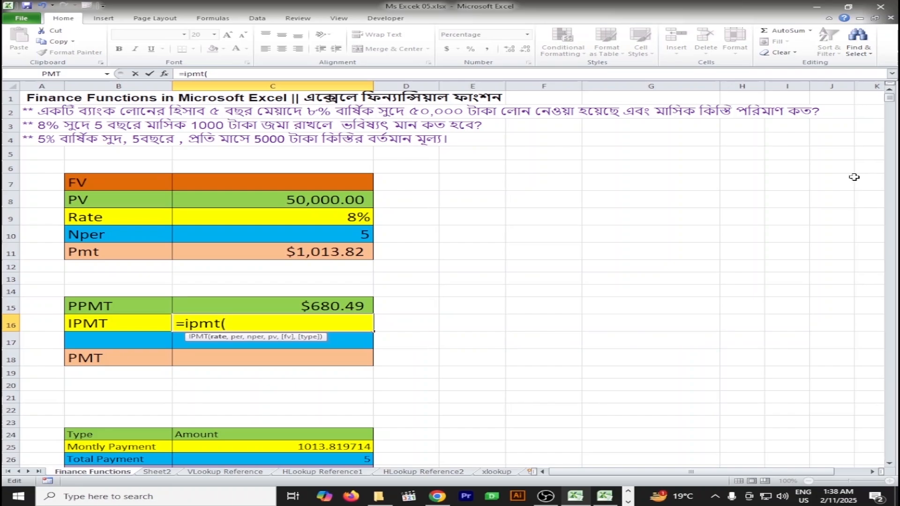
left_click(339, 212)
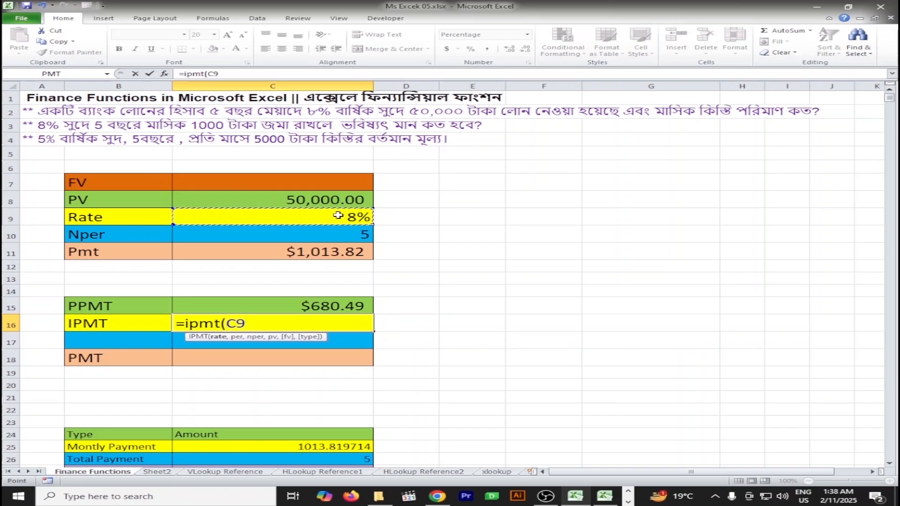
type("/12,")
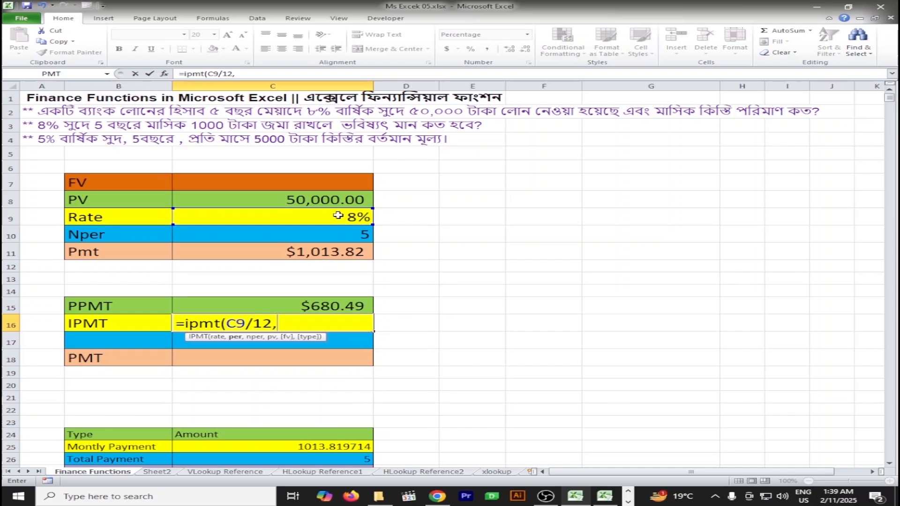
type("1,")
Complete the IPMT formula in C16 with C10*12 as the number of periods and -C8 as the present value
left_click(349, 236)
type("*")
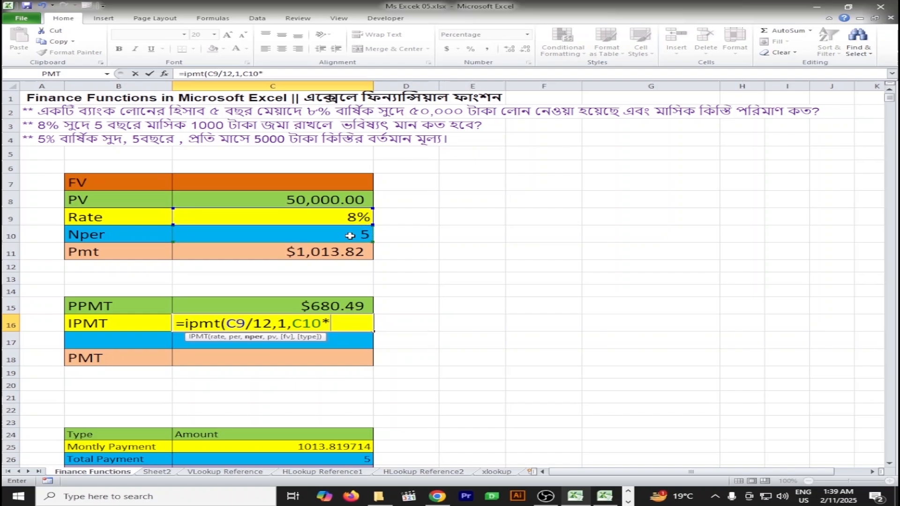
type("12,")
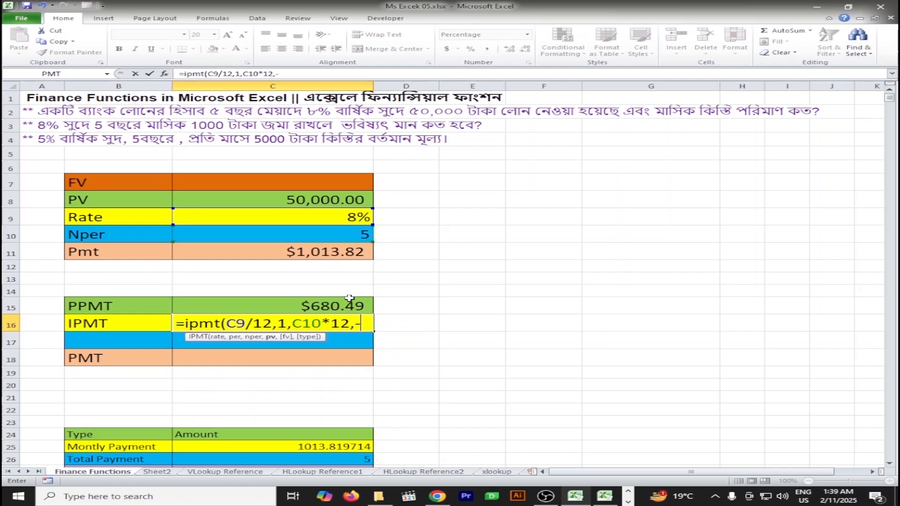
type("-")
left_click(322, 200)
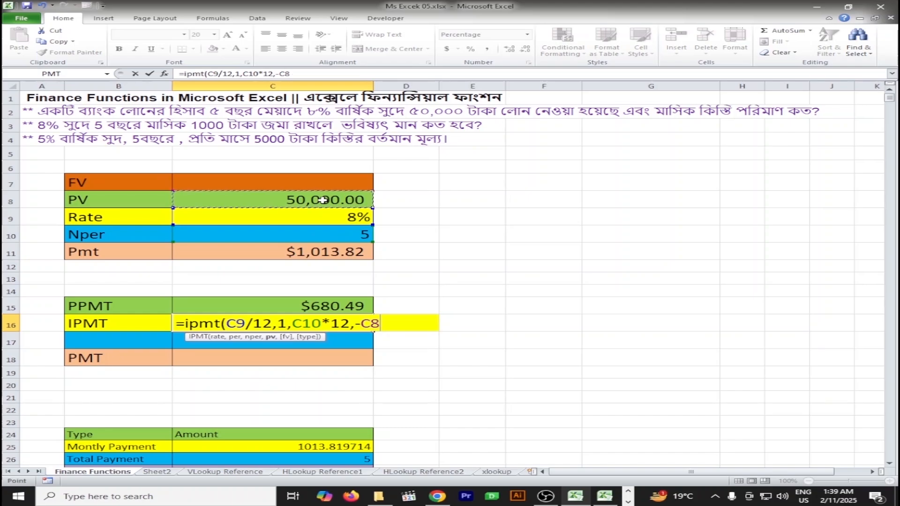
type(")")
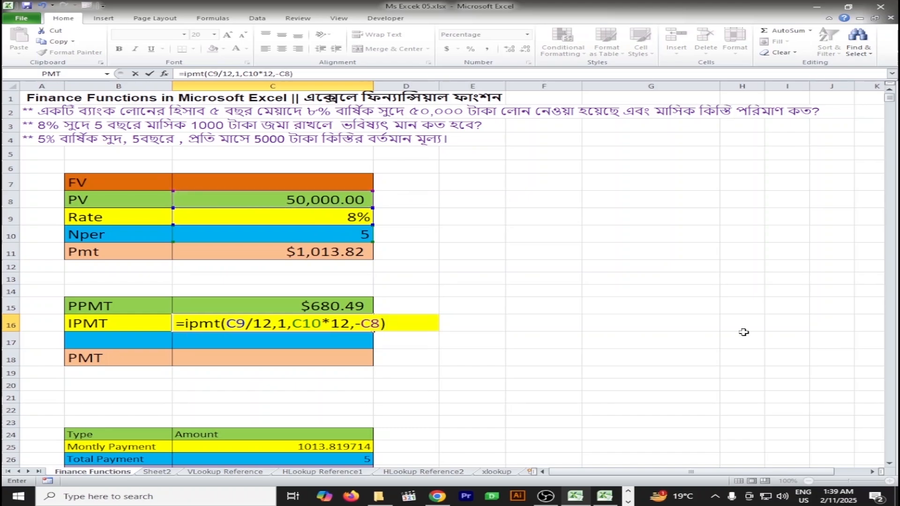
key("Return")
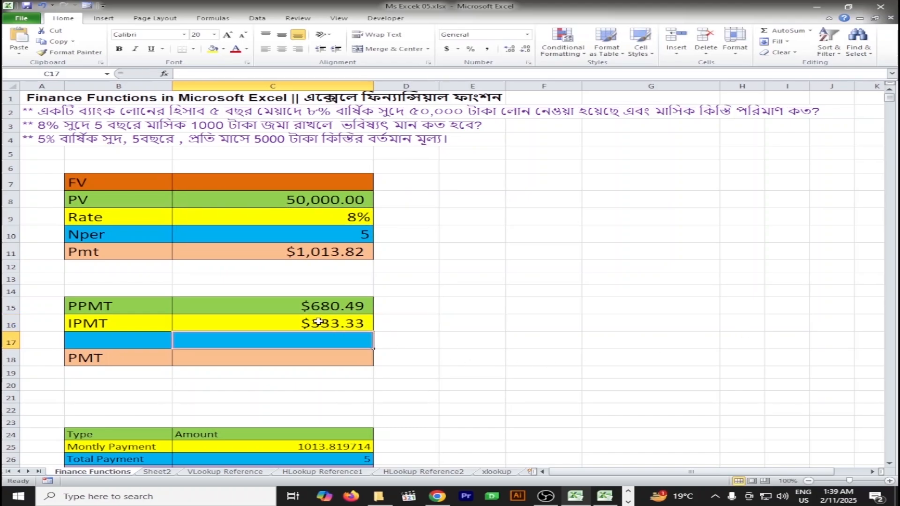
left_click(311, 310)
left_click(333, 324)
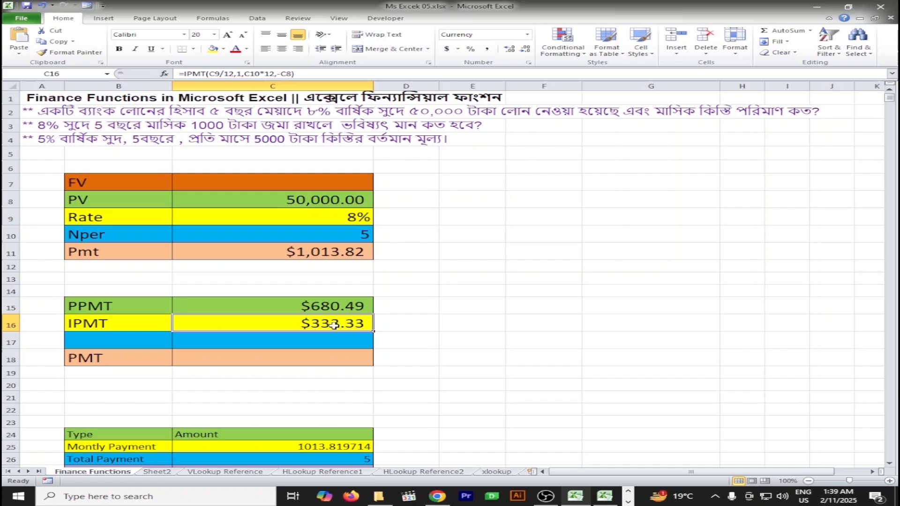
Total the PPMT and IPMT amounts in the PMT cell C18 with an AutoSum over C15:C17
left_click(312, 307)
left_click(319, 328)
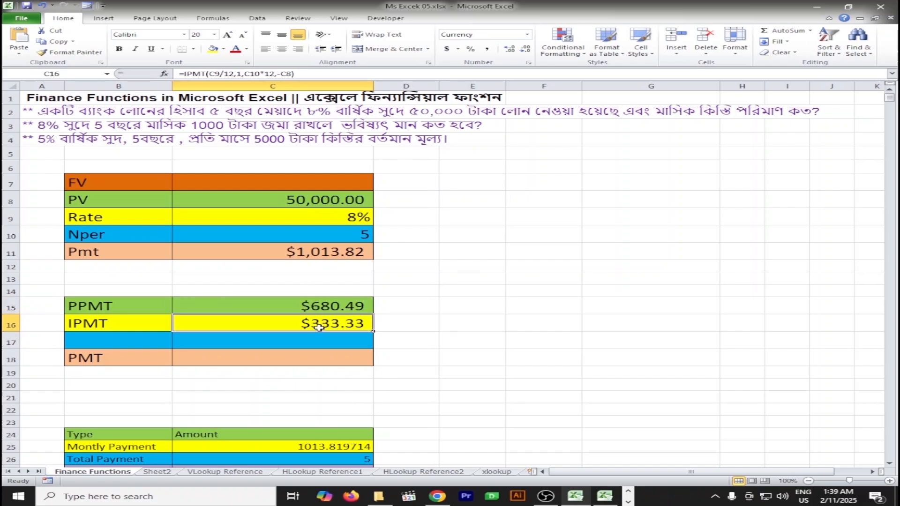
left_click(96, 250)
left_click(331, 359)
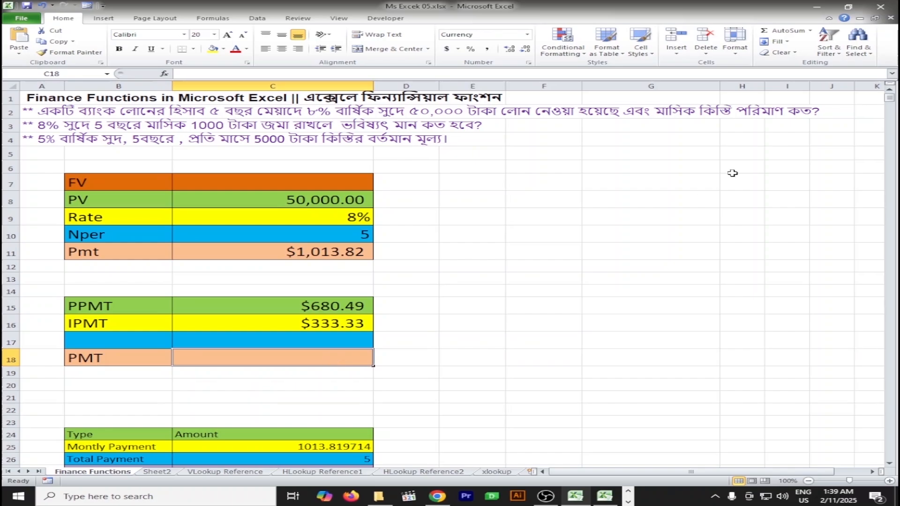
left_click(780, 30)
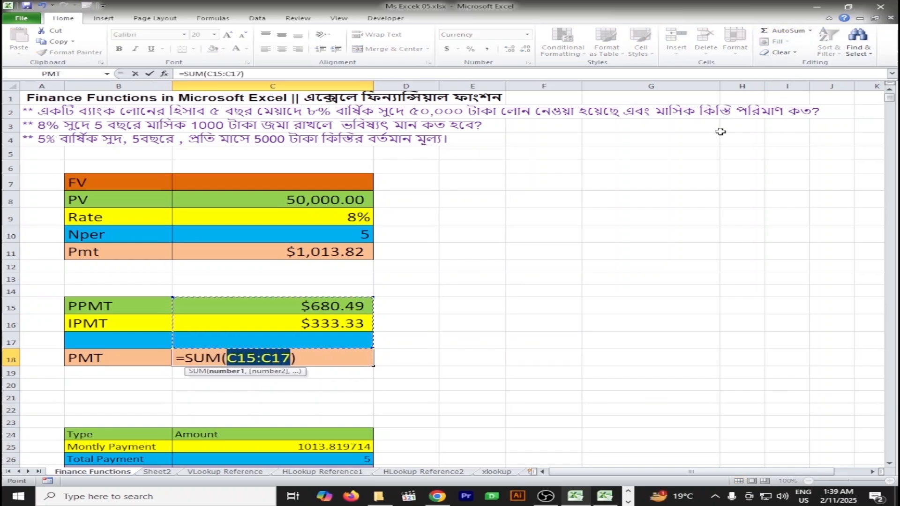
key("Return")
Compare the Pmt result in C11 with the summed PMT in C18 and its principal and interest components in C15 and C16
left_click(341, 258)
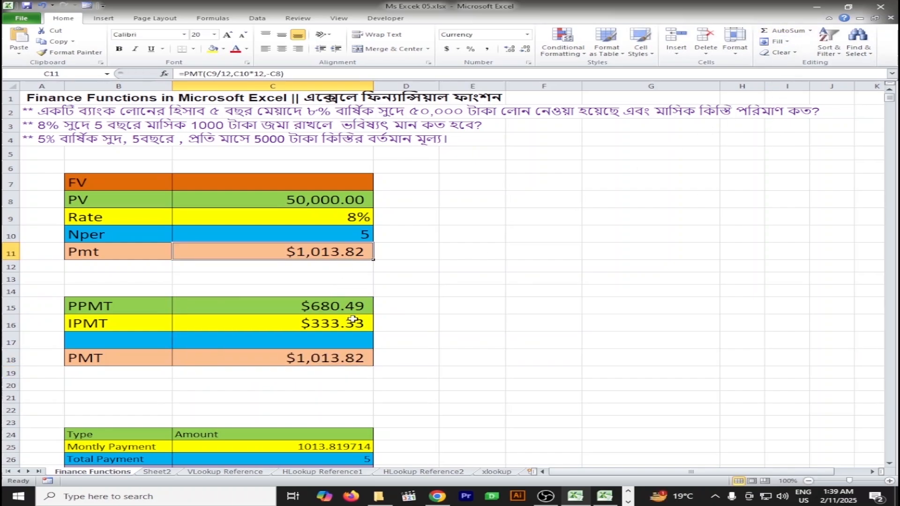
left_click(347, 360)
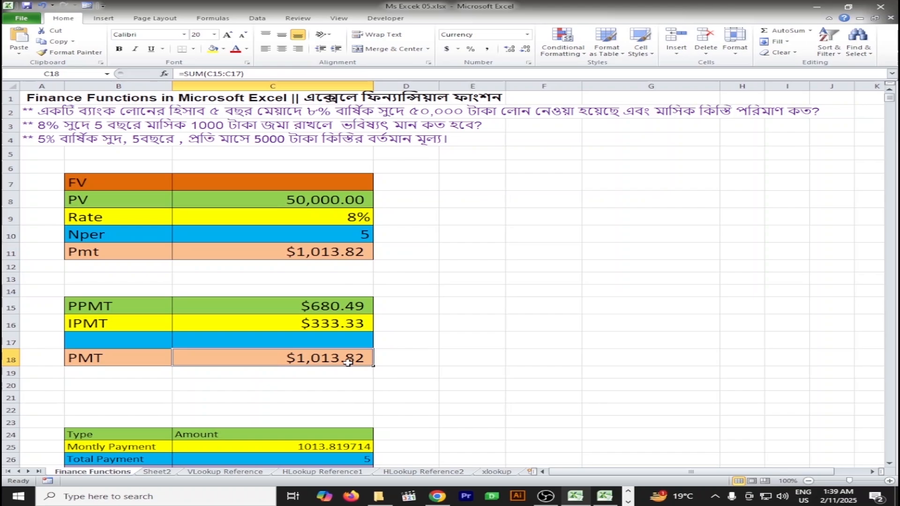
left_click(334, 307)
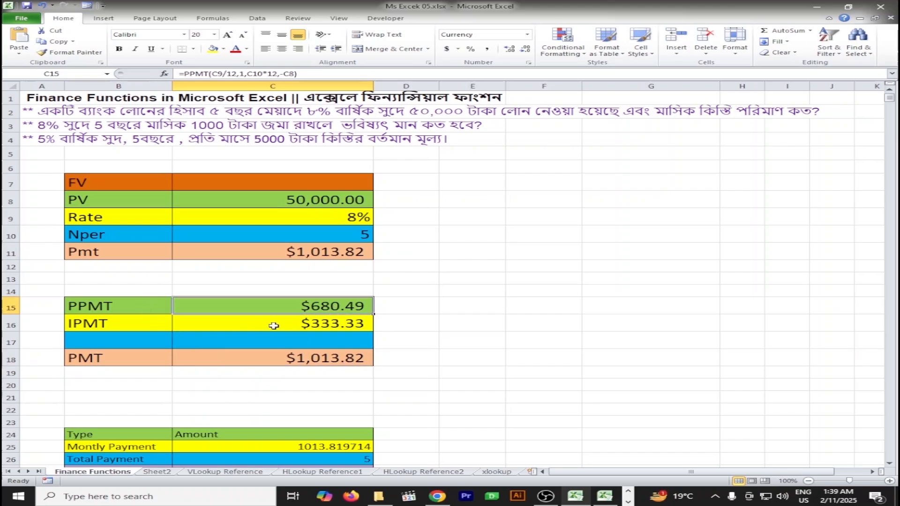
left_click(299, 325)
left_click(330, 361)
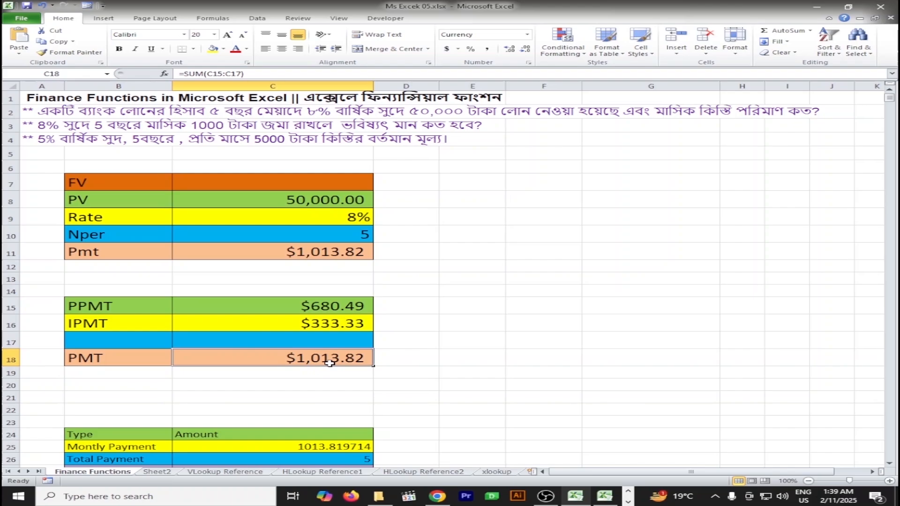